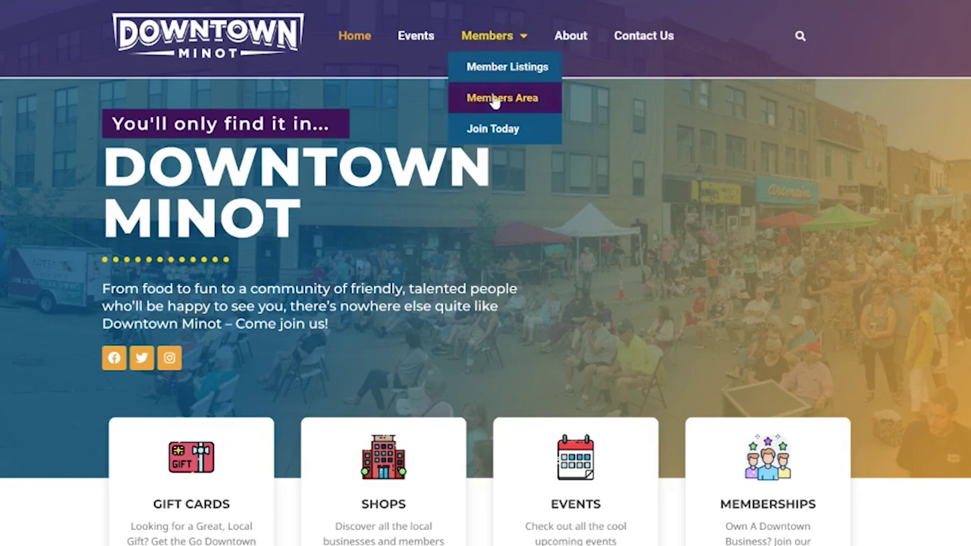
- Open the Members Area page from the Members menu in the top navigation
{"action": "left_click", "coordinate": [493, 100]}
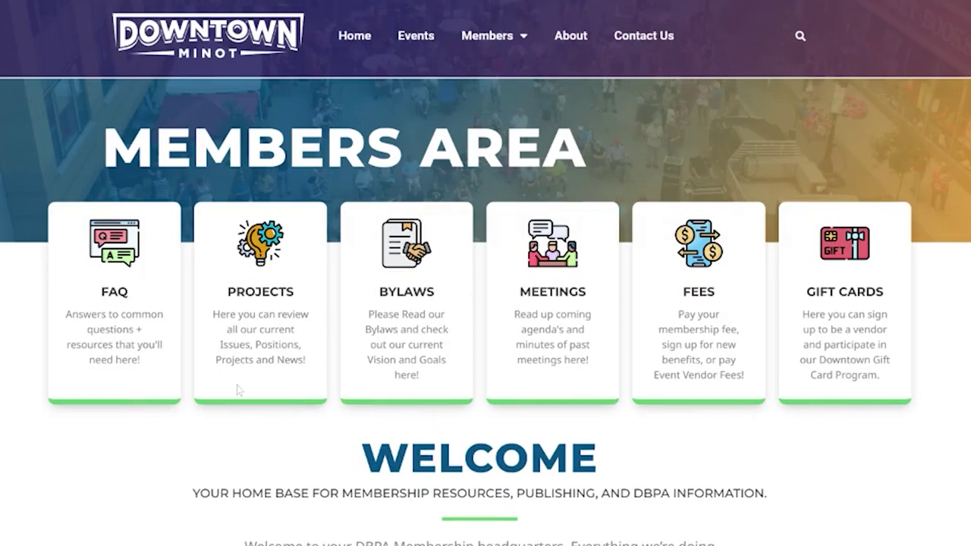
- Scroll down to the Create or Update Listing card and open the Member Profile Form
{"action": "scroll", "coordinate": [238, 390], "scroll_direction": "down", "scroll_amount": 2}
{"action": "scroll", "coordinate": [238, 390], "scroll_direction": "down", "scroll_amount": 2}
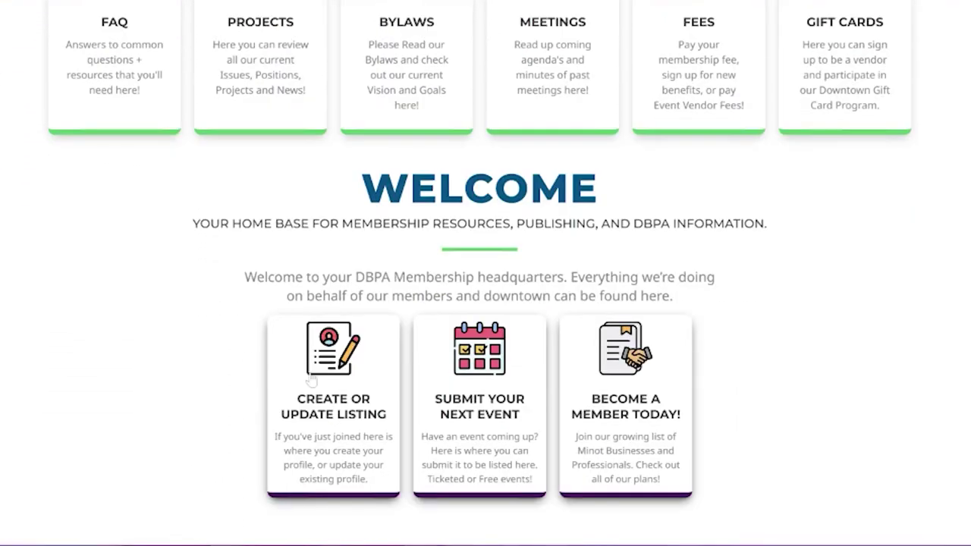
{"action": "left_click", "coordinate": [333, 408]}
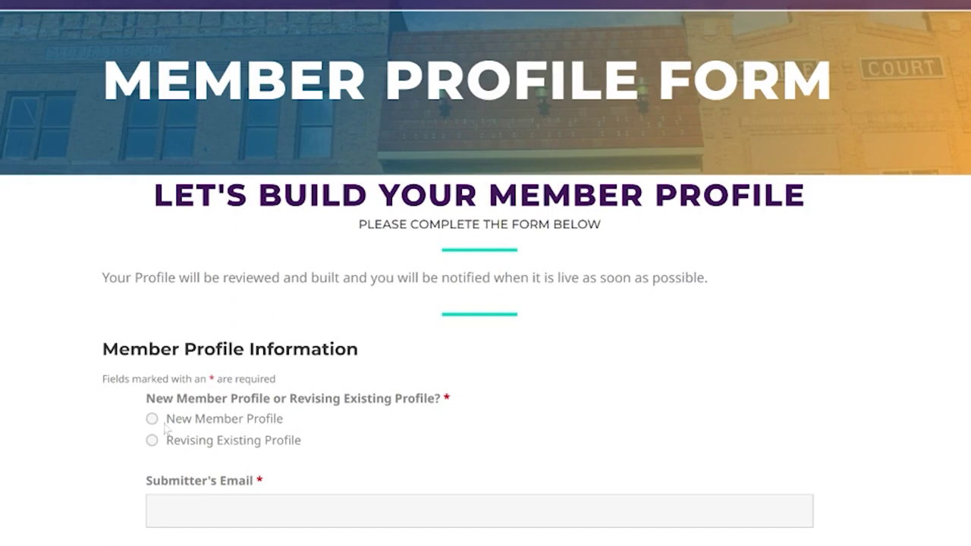
- Scroll down through the blank Member Profile Form fields to the Hours of Operation box
{"action": "scroll", "coordinate": [106, 510], "scroll_direction": "down", "scroll_amount": 3}
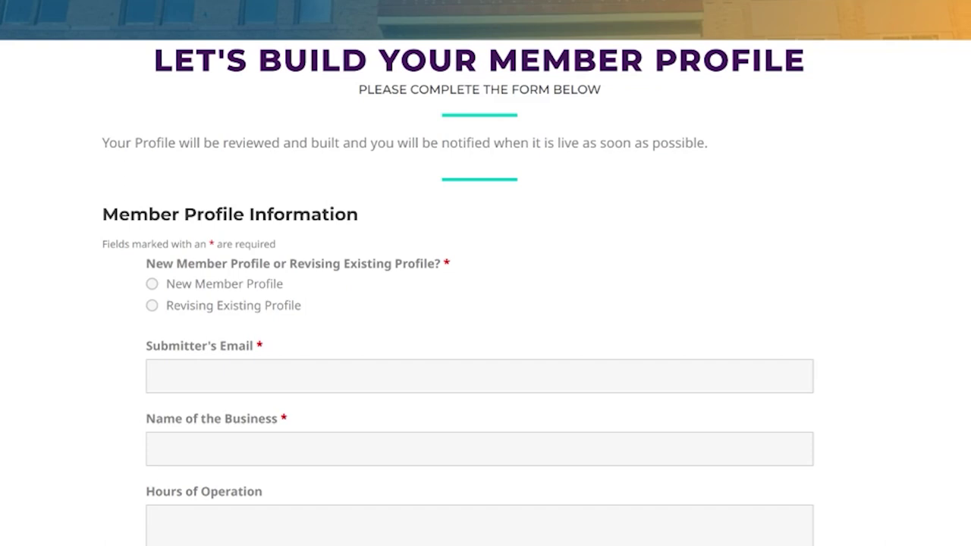
{"action": "scroll", "coordinate": [190, 458], "scroll_direction": "down", "scroll_amount": 3}
{"action": "scroll", "coordinate": [190, 459], "scroll_direction": "down", "scroll_amount": 3}
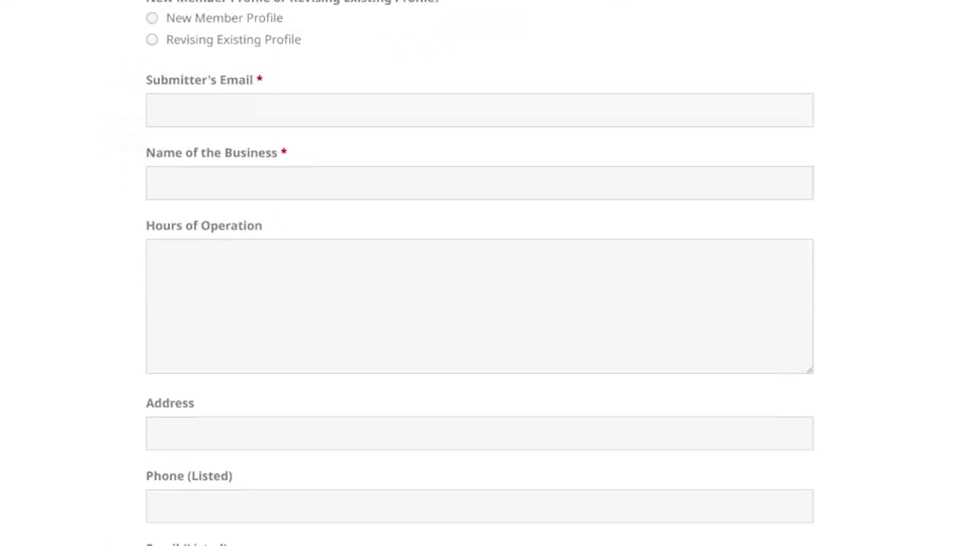
{"action": "scroll", "coordinate": [190, 458], "scroll_direction": "down", "scroll_amount": 3}
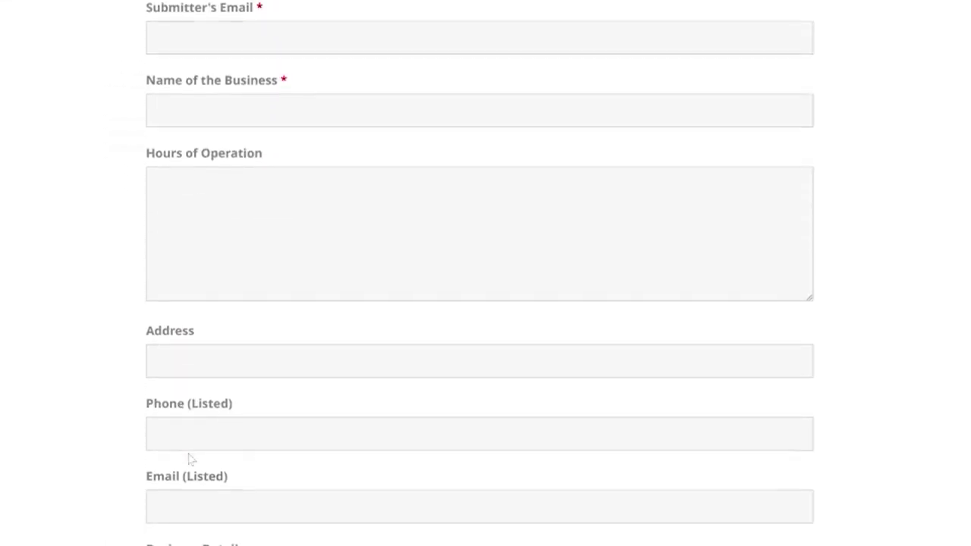
{"action": "scroll", "coordinate": [227, 429], "scroll_direction": "down", "scroll_amount": 3}
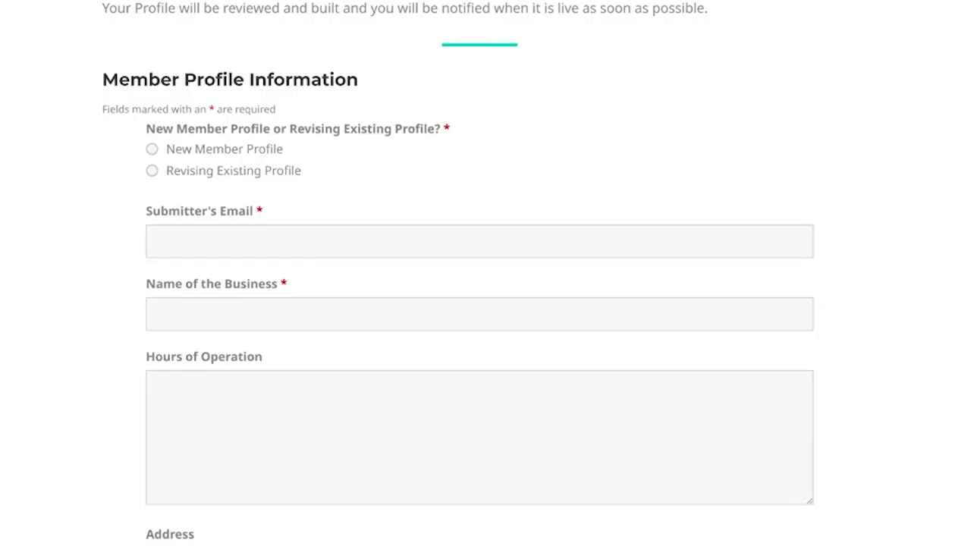
{"action": "scroll", "coordinate": [480, 304], "scroll_direction": "down", "scroll_amount": 1}
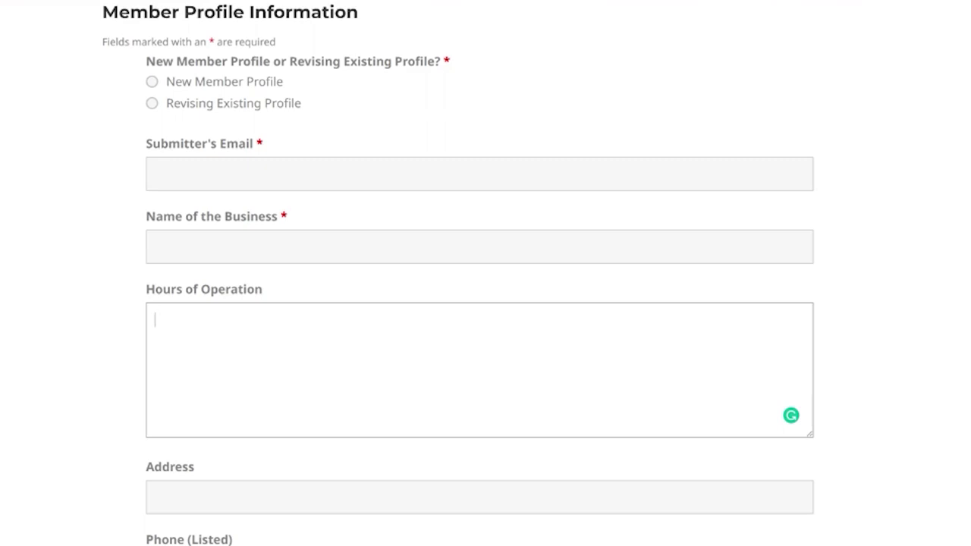
{"action": "scroll", "coordinate": [480, 304], "scroll_direction": "down", "scroll_amount": 2}
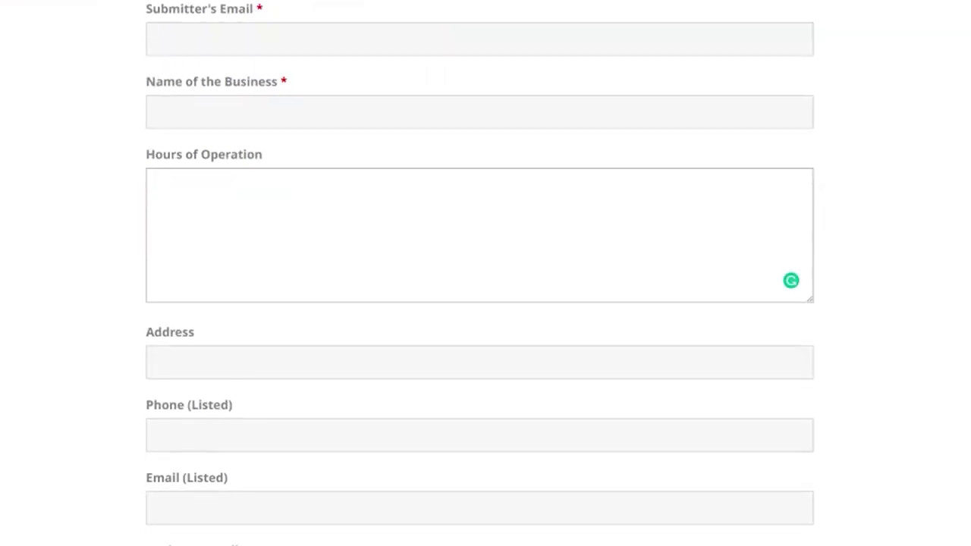
{"action": "key", "text": "Tab"}
{"action": "scroll", "coordinate": [214, 350], "scroll_direction": "down", "scroll_amount": 1}
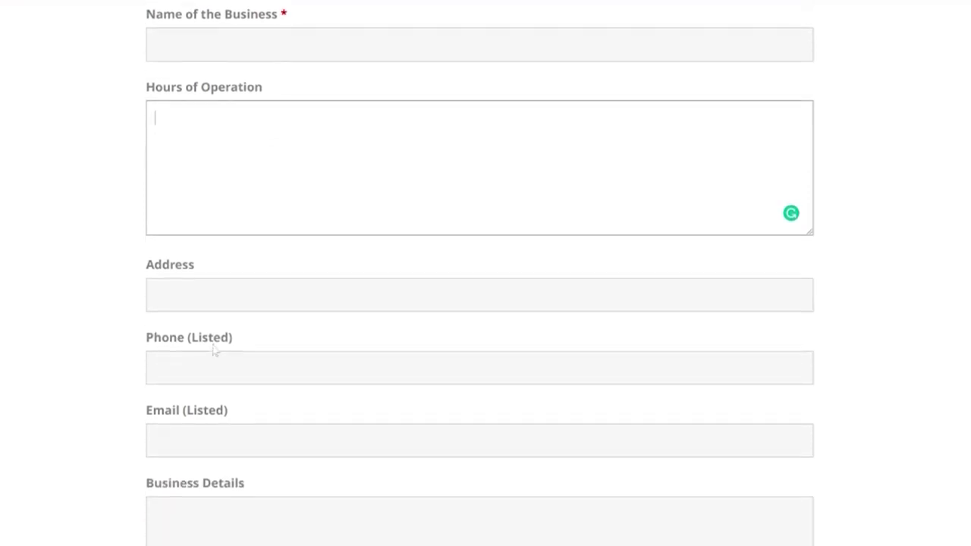
{"action": "key", "text": "Tab"}
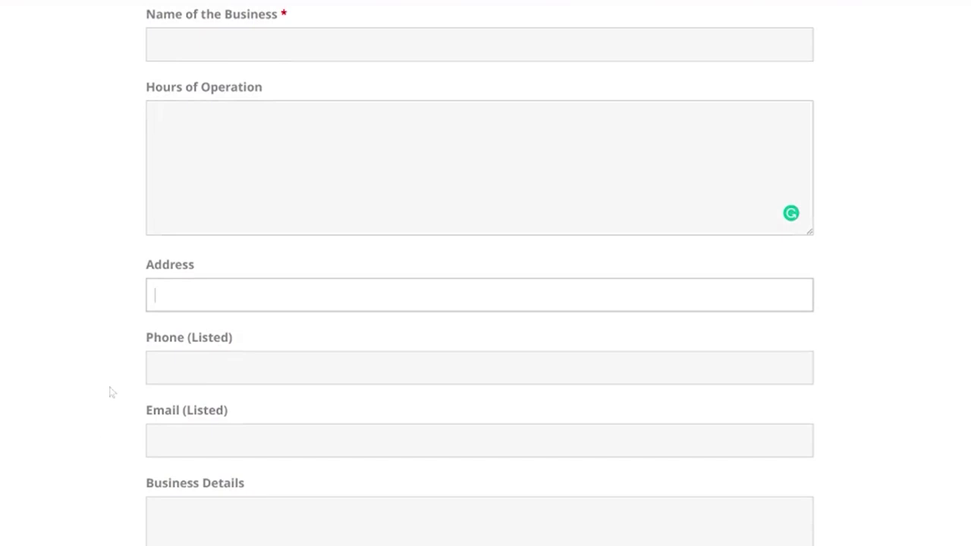
{"action": "left_click", "coordinate": [158, 387]}
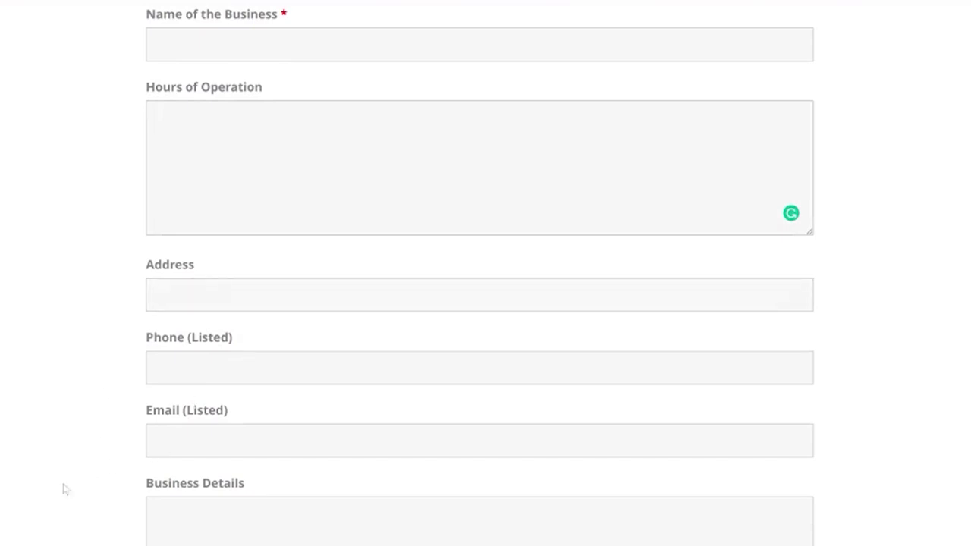
{"action": "scroll", "coordinate": [76, 481], "scroll_direction": "down", "scroll_amount": 3}
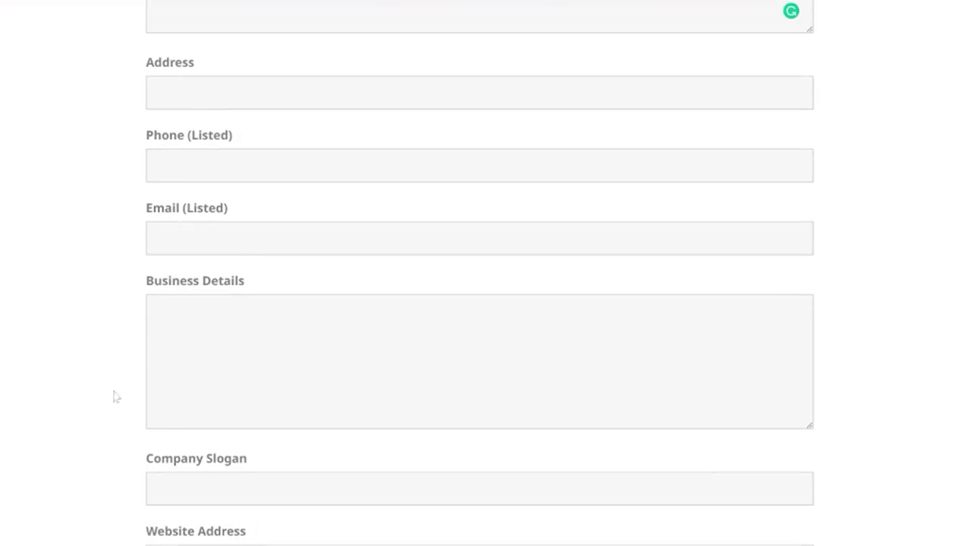
{"action": "scroll", "coordinate": [102, 405], "scroll_direction": "down", "scroll_amount": 2}
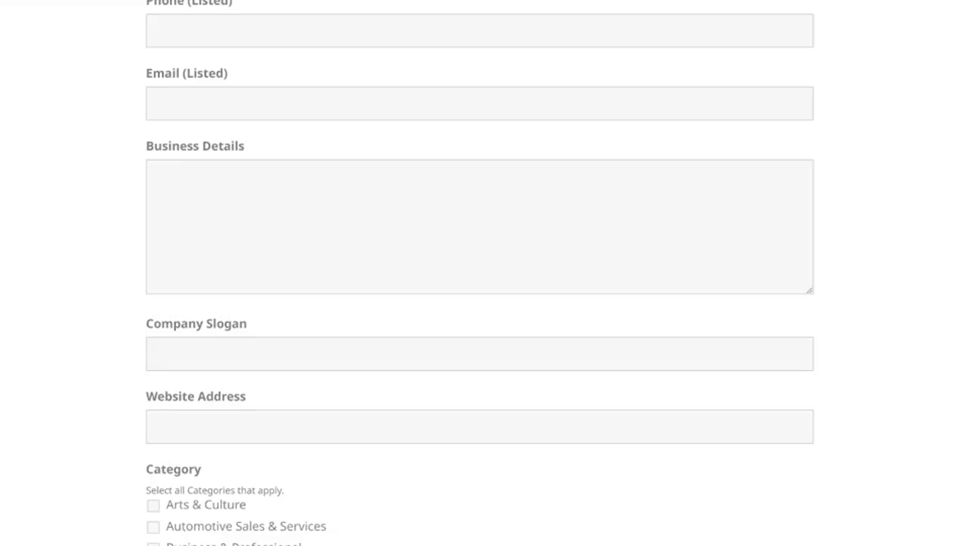
{"action": "scroll", "coordinate": [78, 448], "scroll_direction": "down", "scroll_amount": 3}
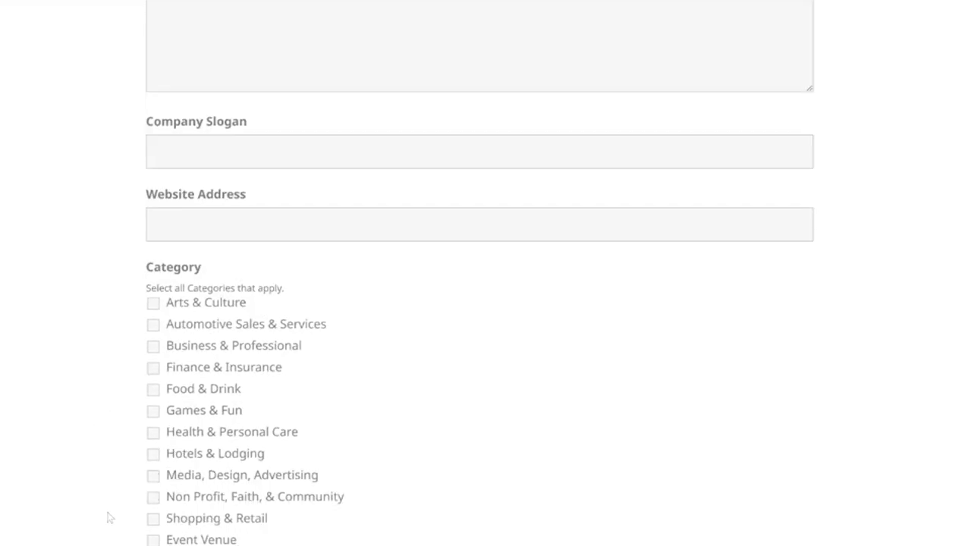
{"action": "scroll", "coordinate": [110, 516], "scroll_direction": "down", "scroll_amount": 2}
{"action": "scroll", "coordinate": [110, 516], "scroll_direction": "down", "scroll_amount": 2}
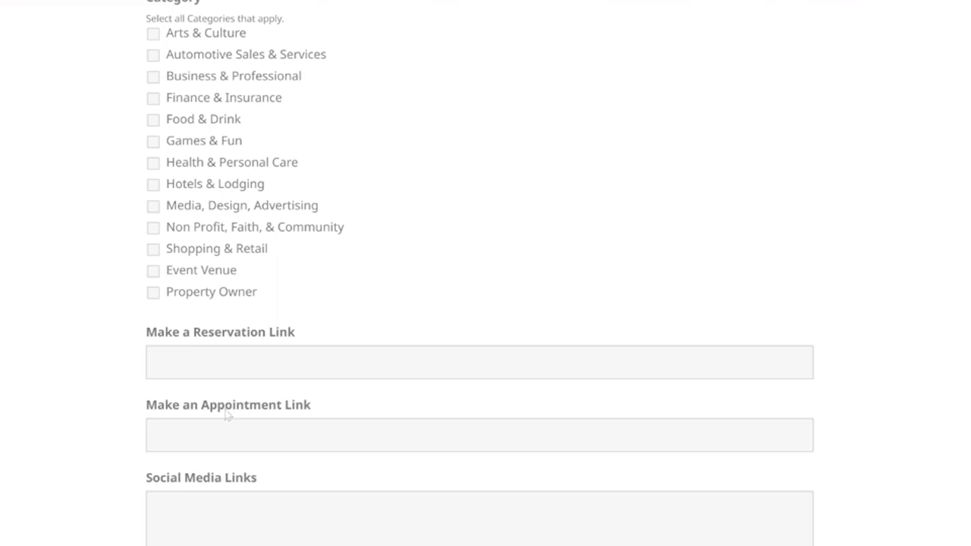
{"action": "scroll", "coordinate": [223, 423], "scroll_direction": "down", "scroll_amount": 3}
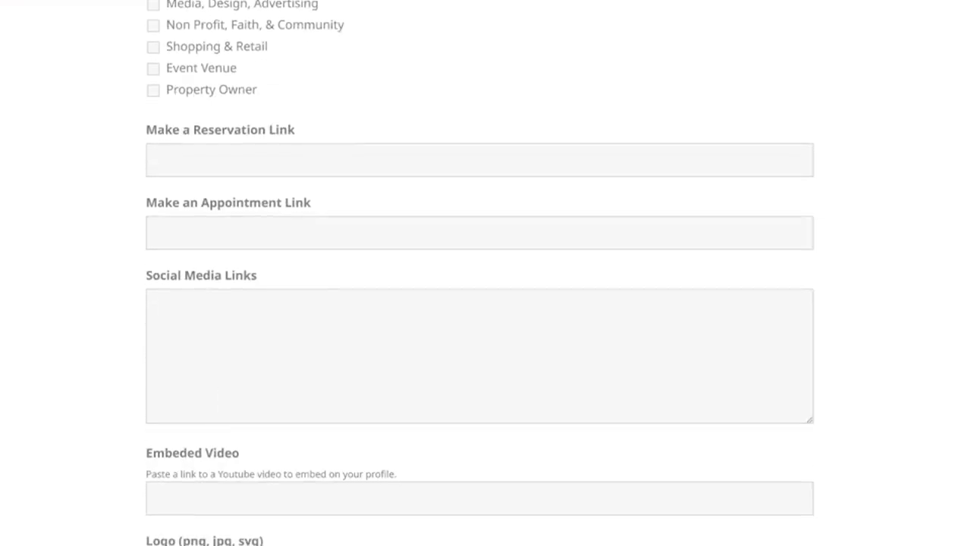
{"action": "left_click", "coordinate": [223, 413]}
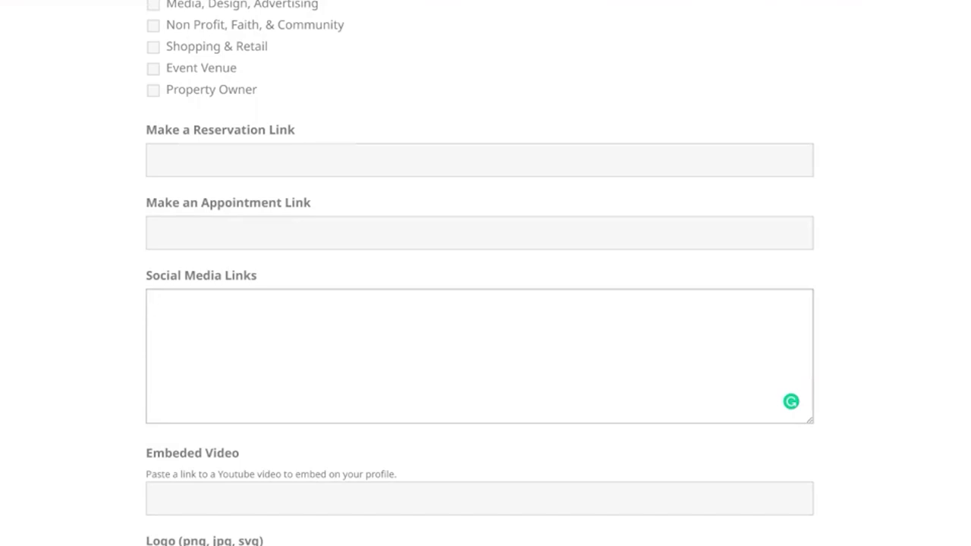
{"action": "scroll", "coordinate": [221, 422], "scroll_direction": "down", "scroll_amount": 2}
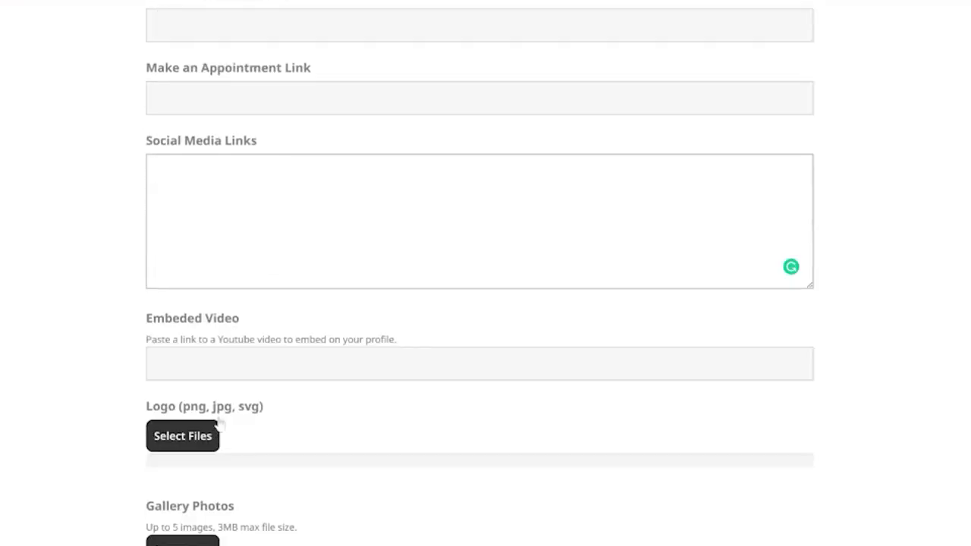
{"action": "key", "text": "Tab"}
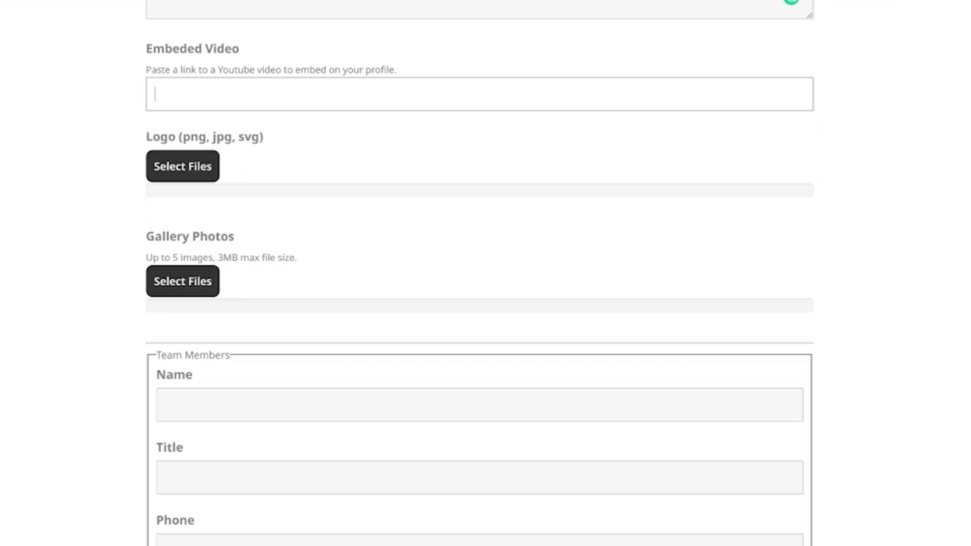
{"action": "scroll", "coordinate": [43, 346], "scroll_direction": "down", "scroll_amount": 2}
{"action": "scroll", "coordinate": [43, 345], "scroll_direction": "down", "scroll_amount": 1}
{"action": "scroll", "coordinate": [43, 346], "scroll_direction": "down", "scroll_amount": 1}
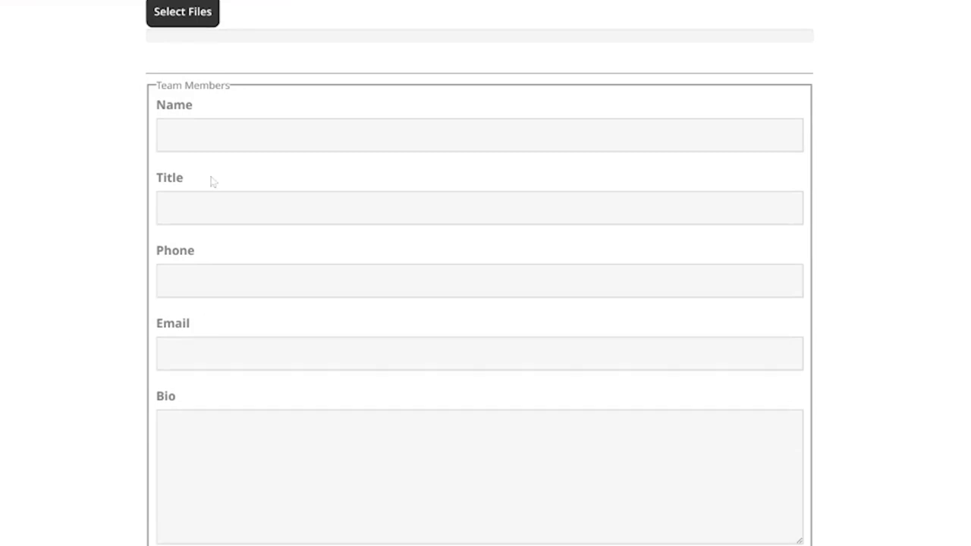
{"action": "scroll", "coordinate": [224, 386], "scroll_direction": "down", "scroll_amount": 1}
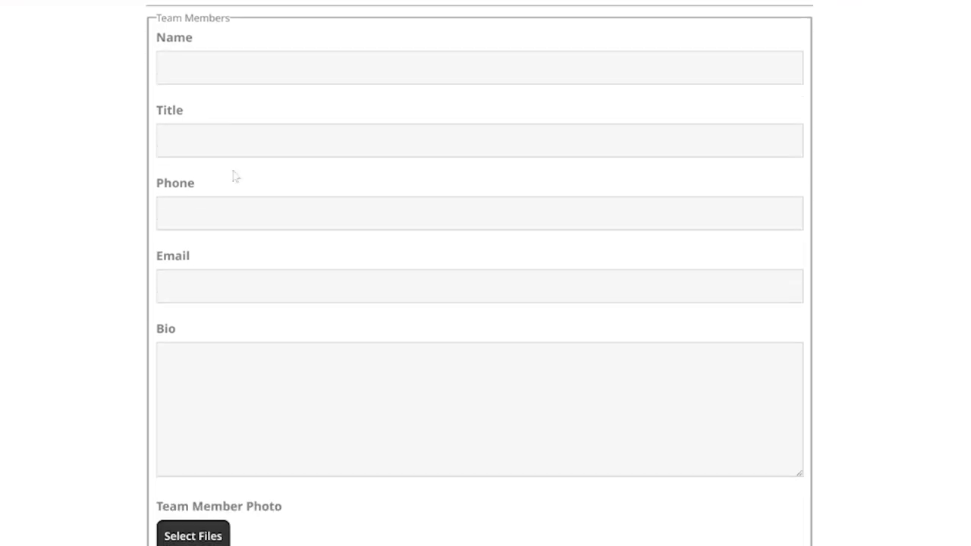
{"action": "scroll", "coordinate": [235, 175], "scroll_direction": "down", "scroll_amount": 3}
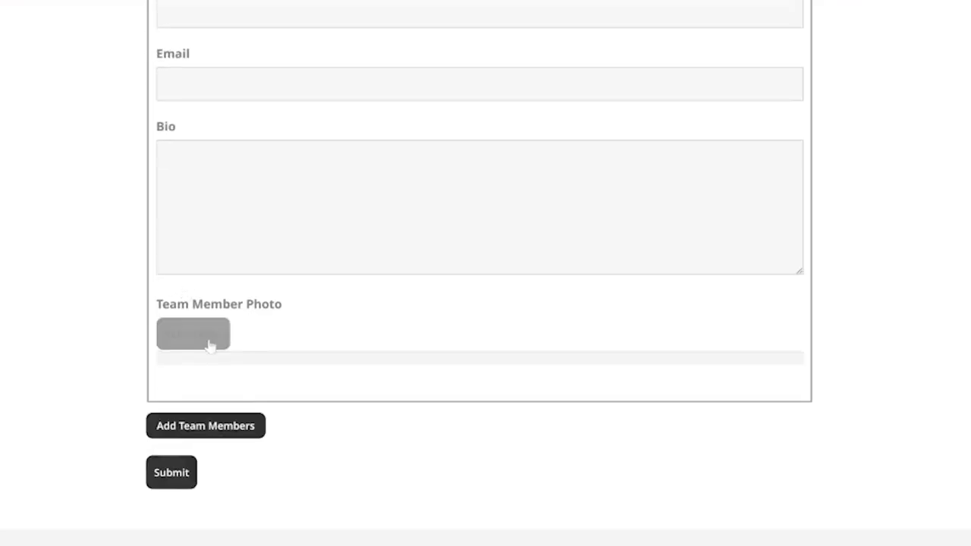
- Add a Team Members 2 section and scroll through its new fields
{"action": "left_click", "coordinate": [228, 437]}
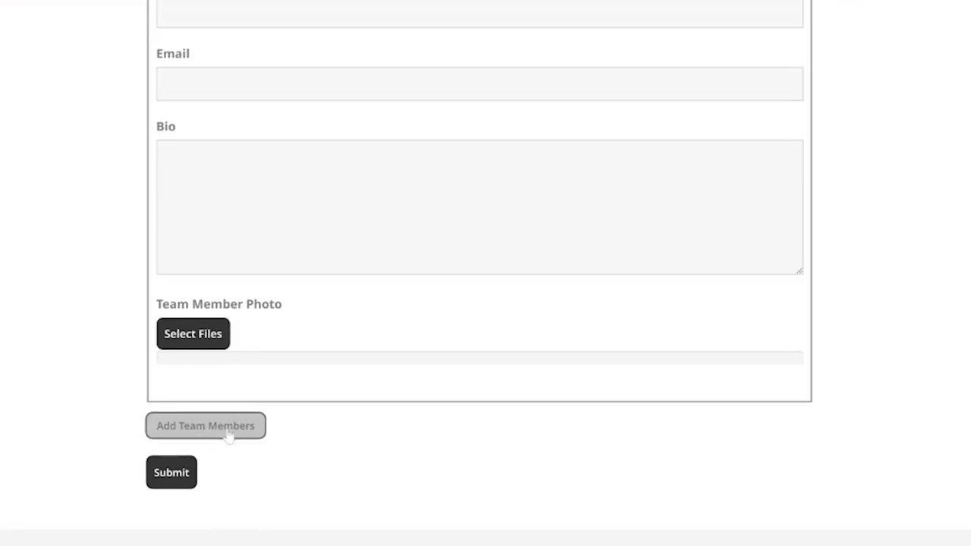
{"action": "scroll", "coordinate": [226, 410], "scroll_direction": "down", "scroll_amount": 2}
{"action": "scroll", "coordinate": [226, 387], "scroll_direction": "down", "scroll_amount": 1}
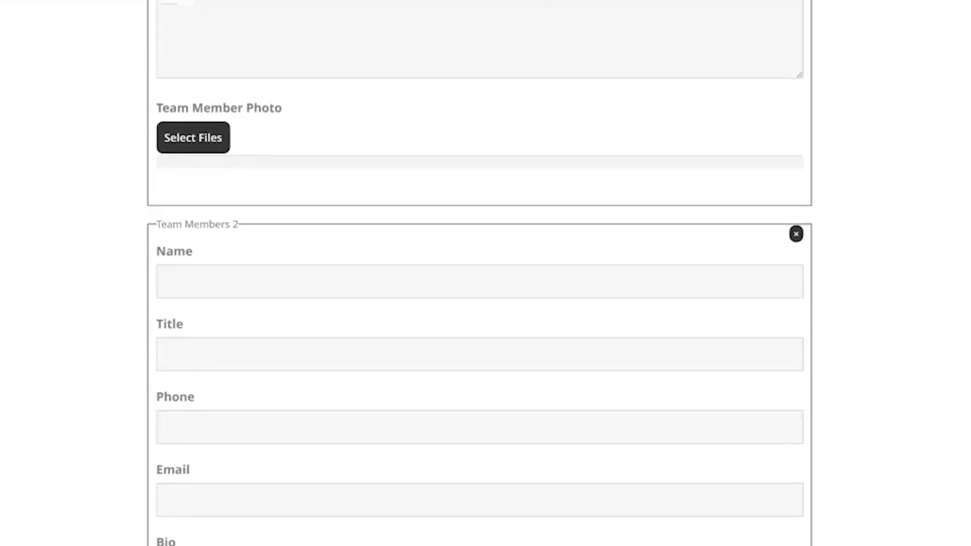
{"action": "scroll", "coordinate": [228, 364], "scroll_direction": "down", "scroll_amount": 1}
{"action": "scroll", "coordinate": [230, 330], "scroll_direction": "down", "scroll_amount": 1}
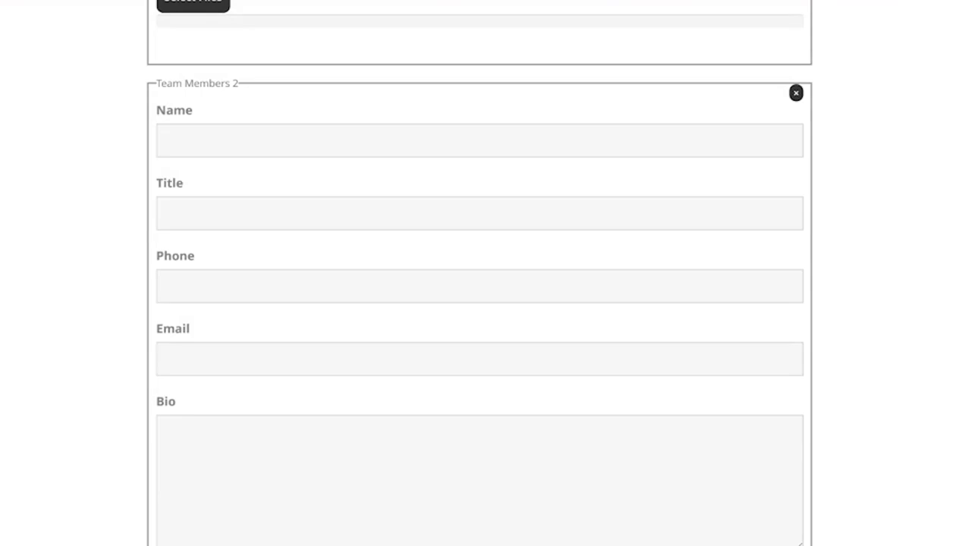
{"action": "scroll", "coordinate": [139, 331], "scroll_direction": "down", "scroll_amount": 4}
{"action": "scroll", "coordinate": [138, 331], "scroll_direction": "down", "scroll_amount": 1}
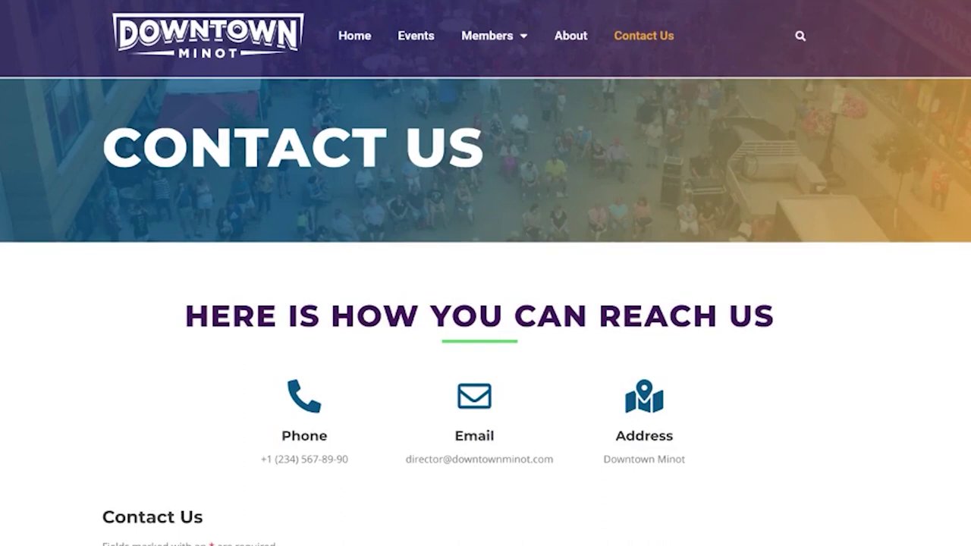
{"action": "scroll", "coordinate": [528, 364], "scroll_direction": "down", "scroll_amount": 1}
{"action": "scroll", "coordinate": [528, 364], "scroll_direction": "down", "scroll_amount": 2}
{"action": "scroll", "coordinate": [530, 364], "scroll_direction": "down", "scroll_amount": 1}
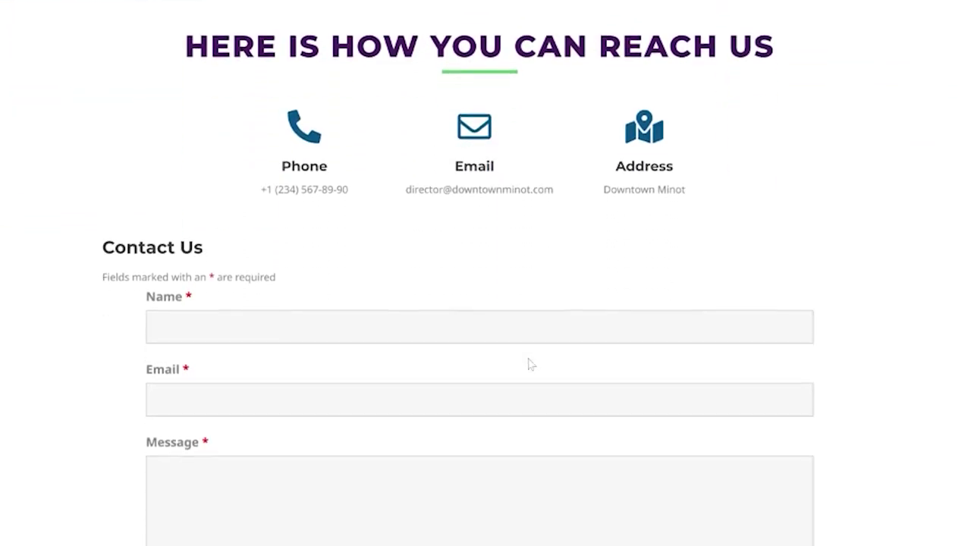